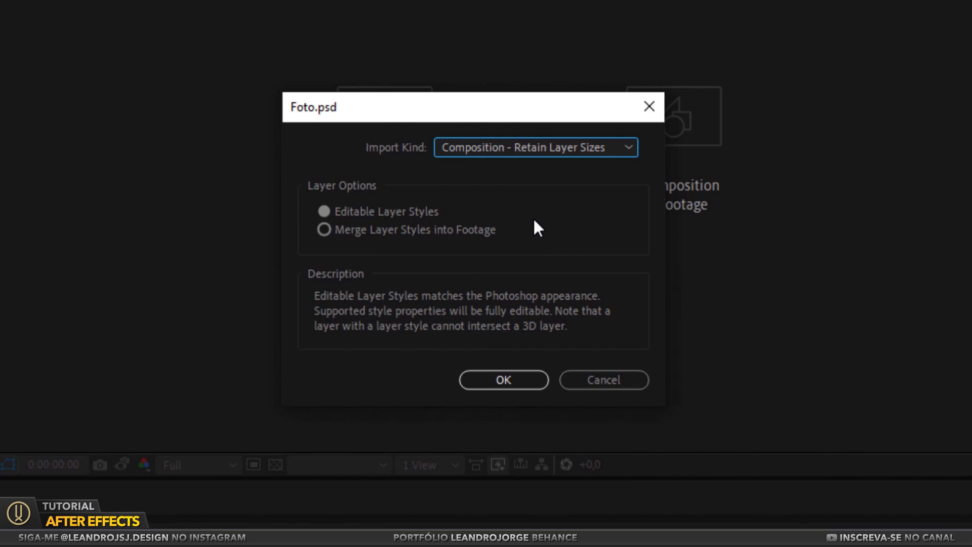
Import Foto.psd as a composition that retains layer sizes and rename the composition PROJETO
click(503, 379)
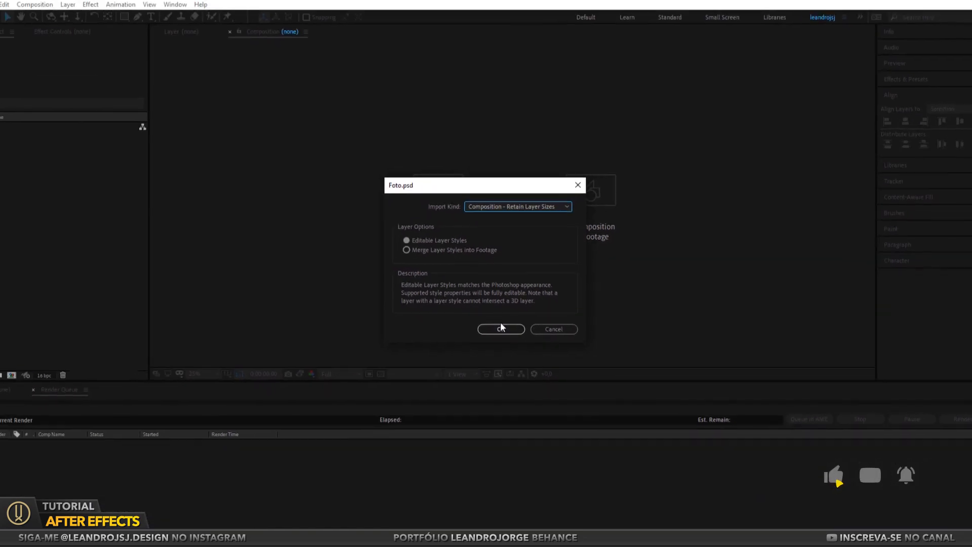
right_click(29, 143)
click(56, 304)
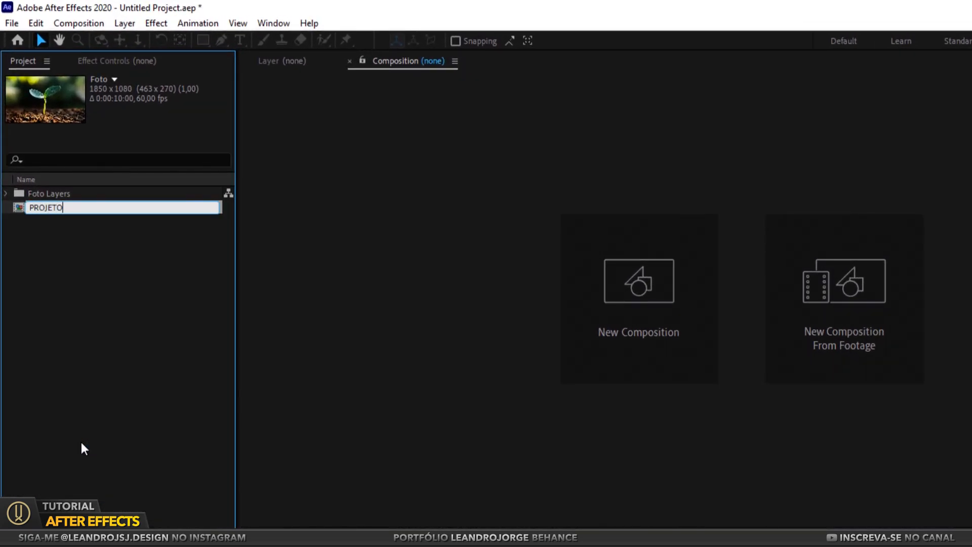
text(PROJETO)
key(Return)
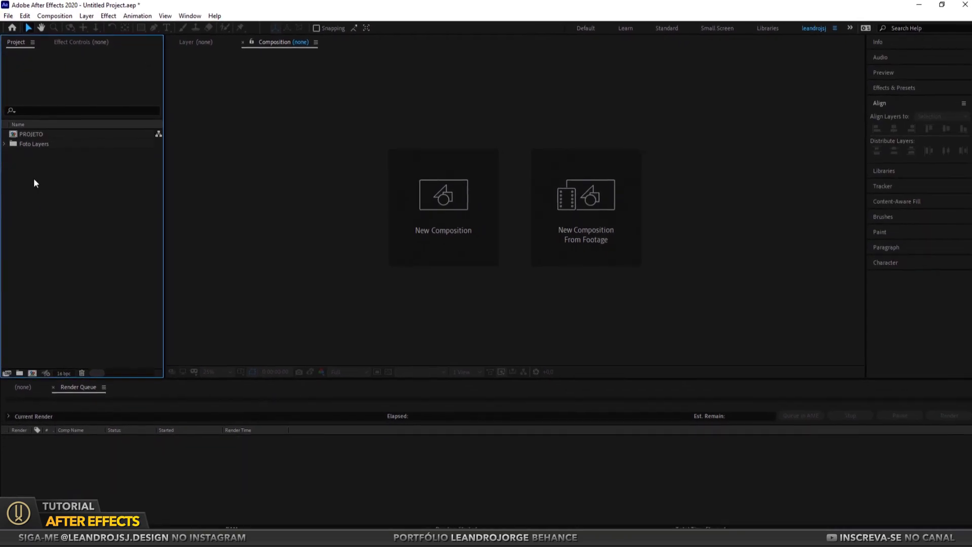
Open the PROJETO composition and briefly hide and reshow the Planta and BG layers to check their contents
double_click(33, 132)
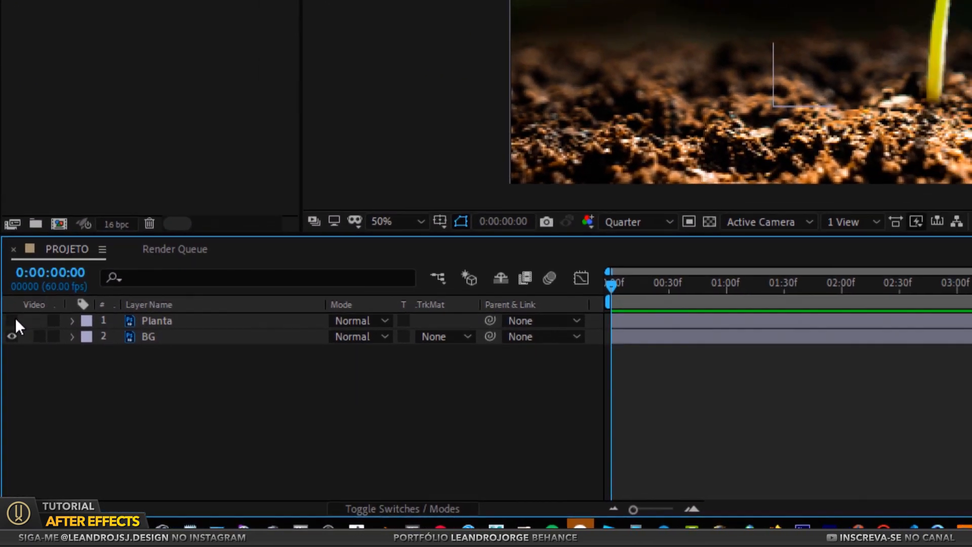
click(6, 423)
click(7, 419)
click(6, 428)
click(7, 428)
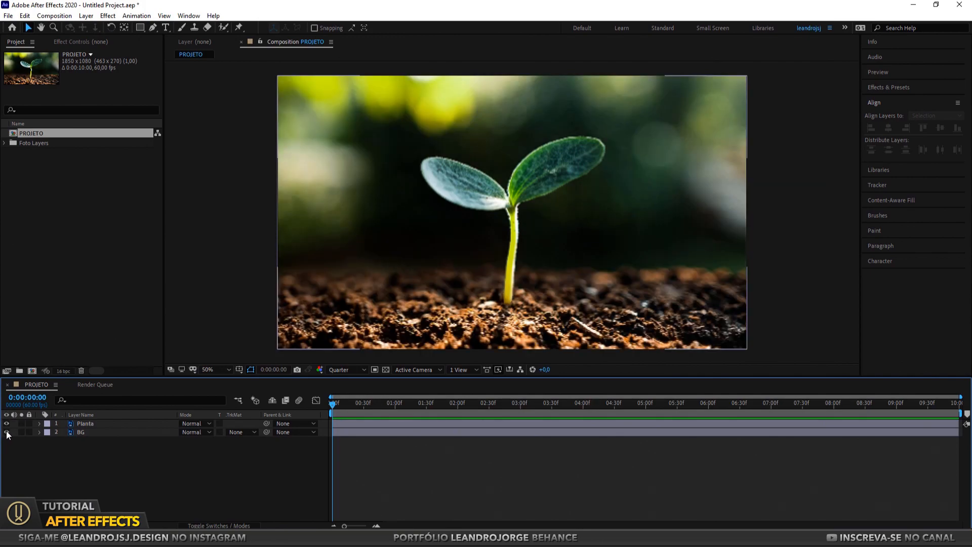
click(7, 423)
click(7, 423)
Switch the composition preview resolution to Full and back to Quarter
click(343, 370)
click(347, 394)
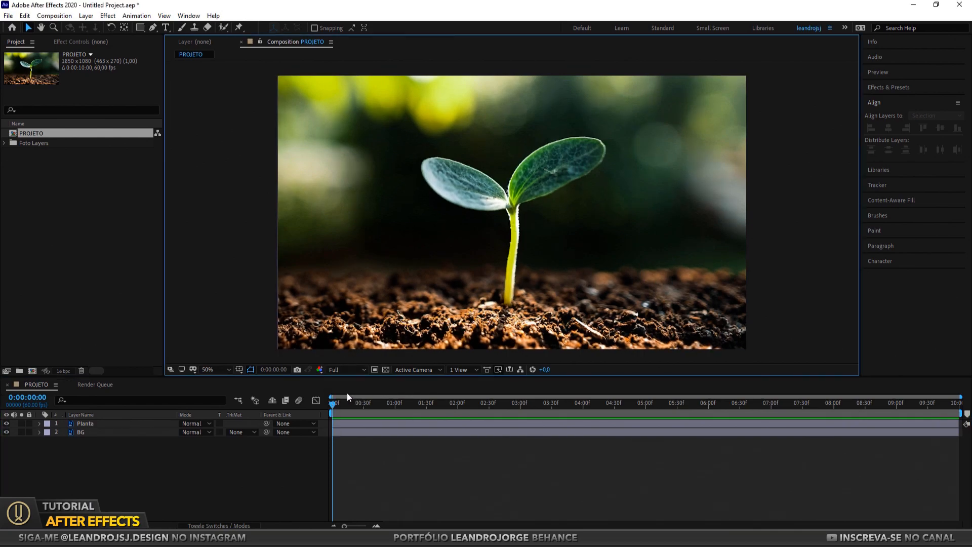
click(342, 369)
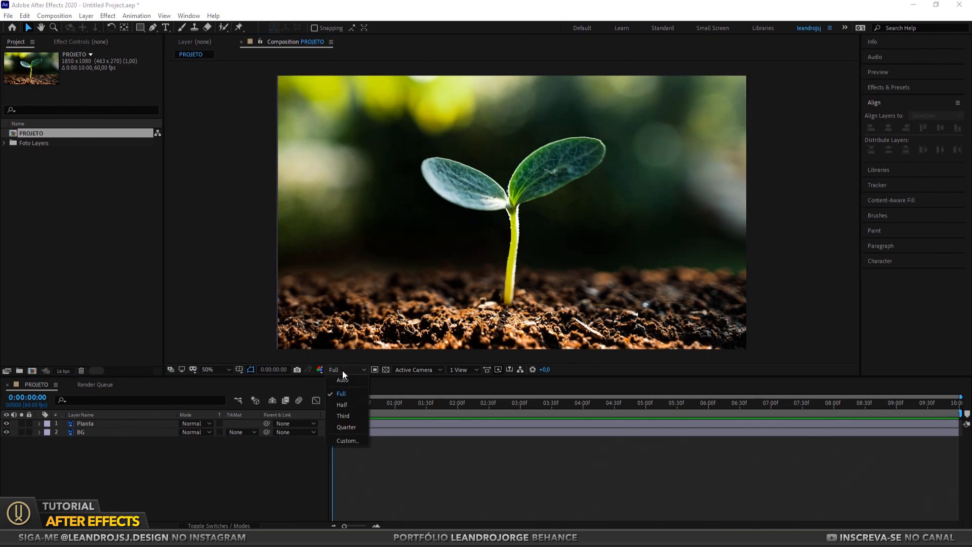
click(348, 426)
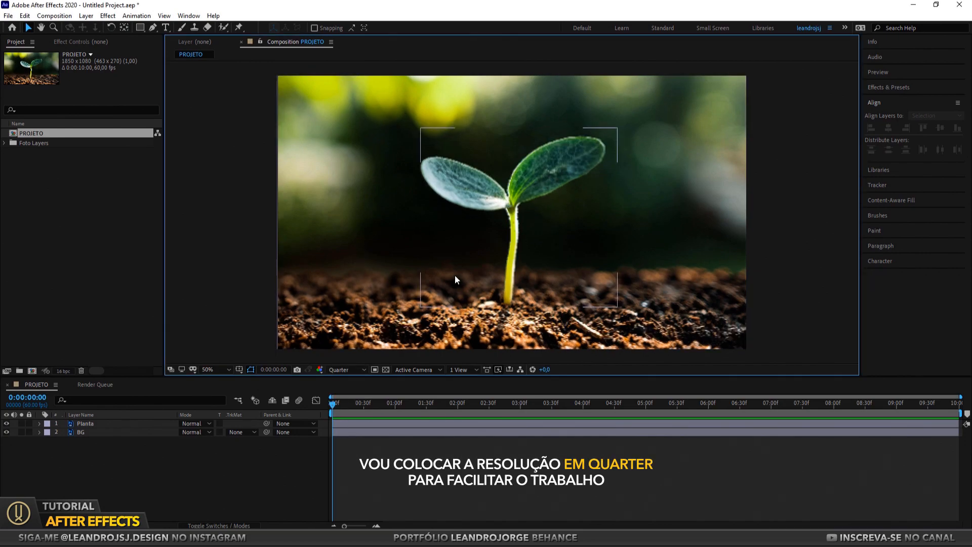
Move the Planta layer's anchor point to the base of the stem, where it meets the soil
click(418, 423)
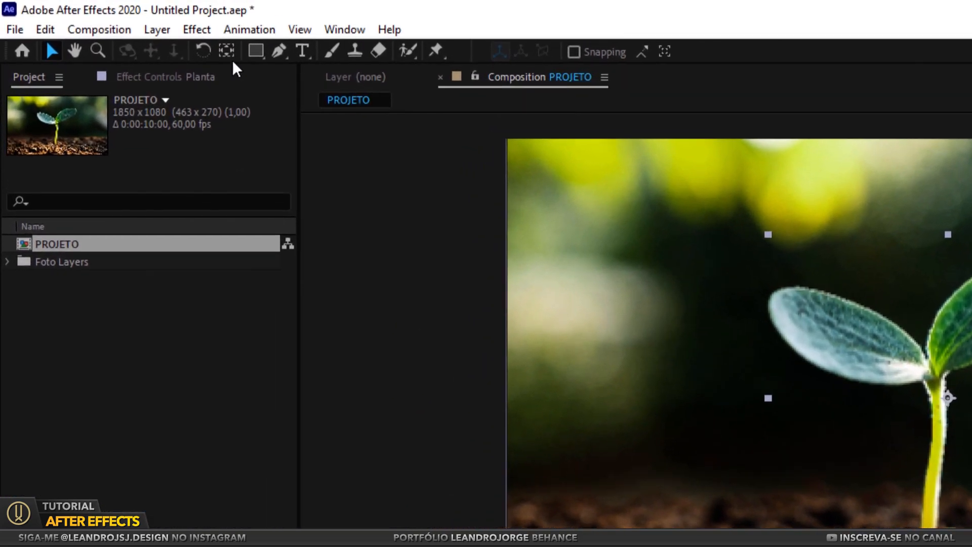
click(224, 51)
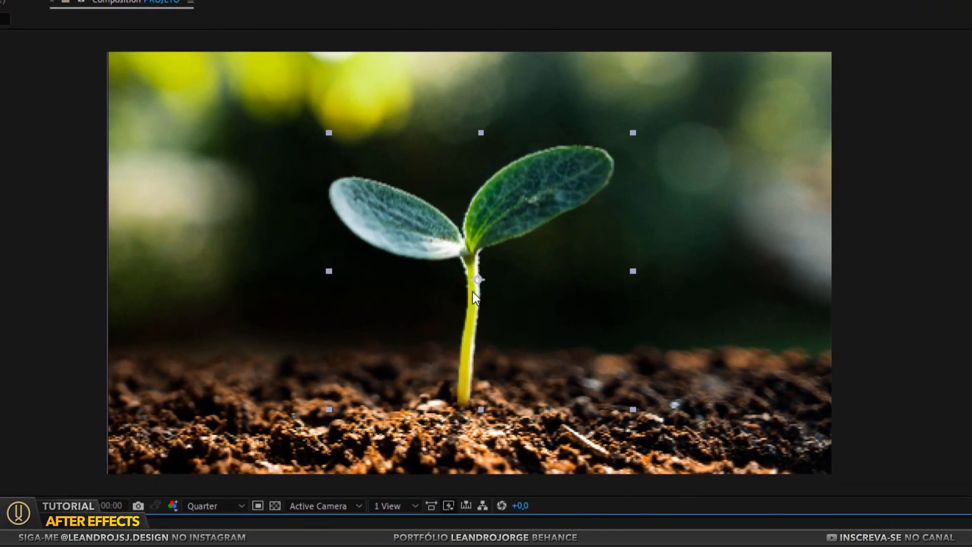
drag(467, 310, 468, 403)
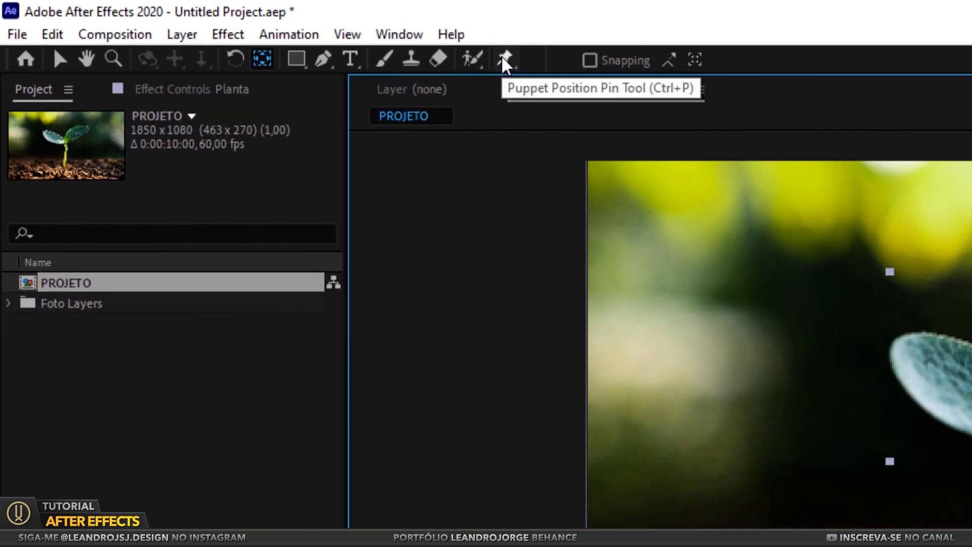
Place Puppet Position pins on the plant at the stem's base, the stem's top, the right leaf and the left leaf
click(504, 60)
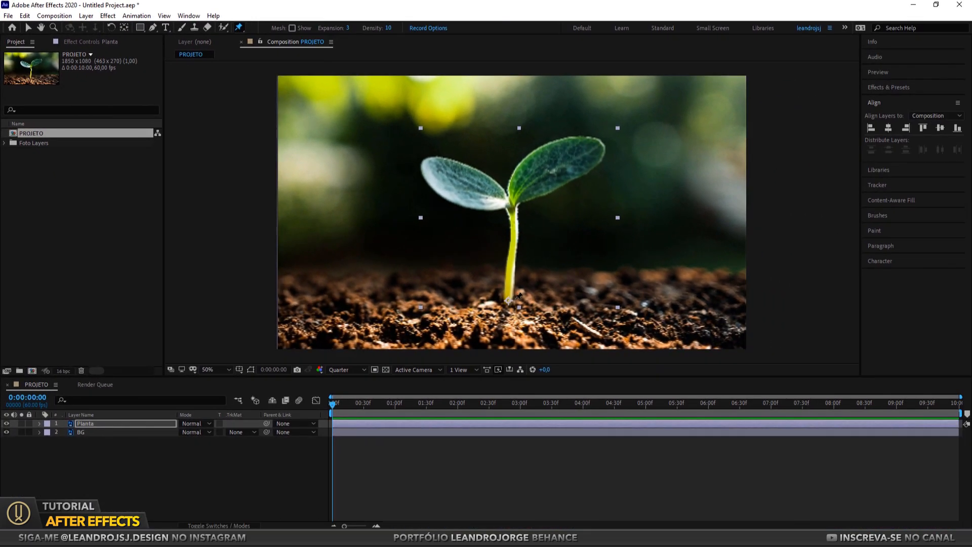
click(508, 299)
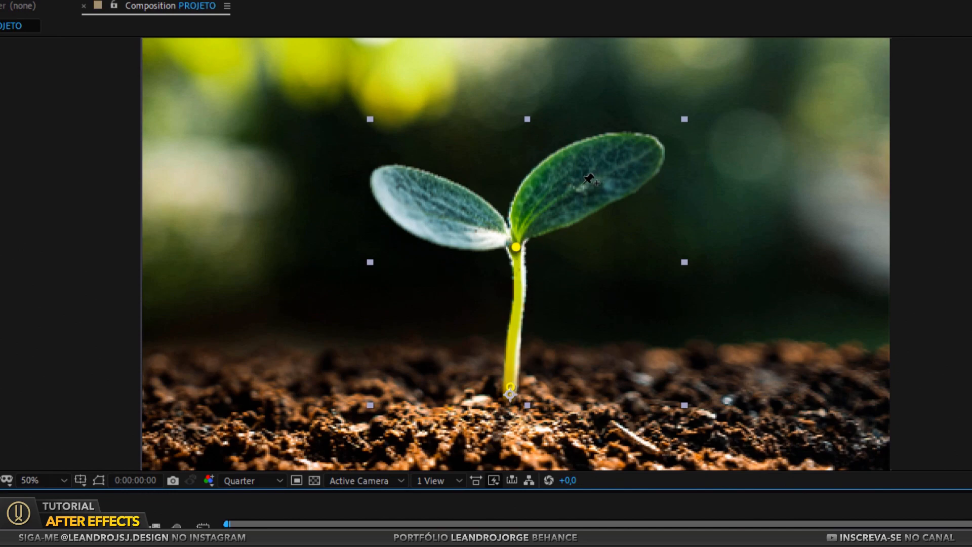
click(438, 211)
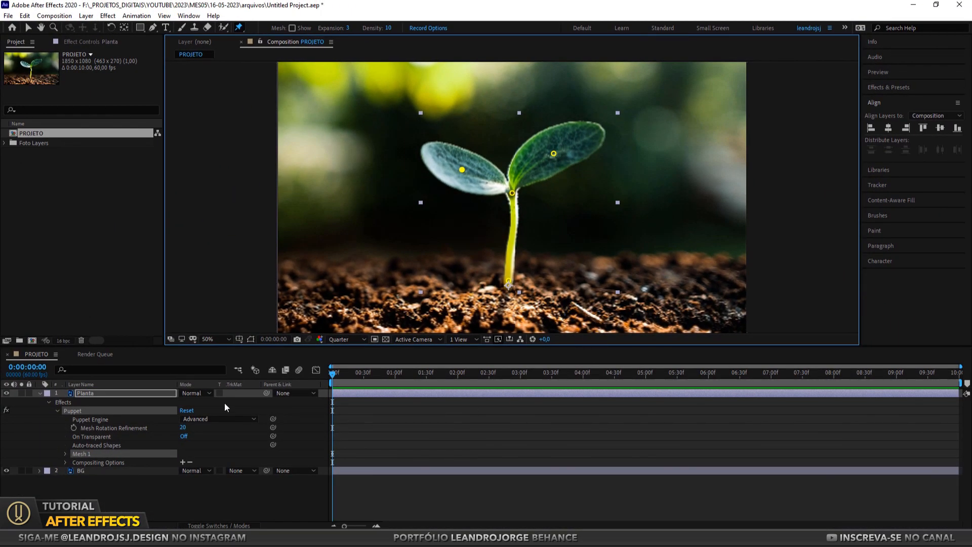
Reveal the Planta layer's keyframed properties and add Position keyframes for all four puppet pins at 0:00:01:00
click(39, 394)
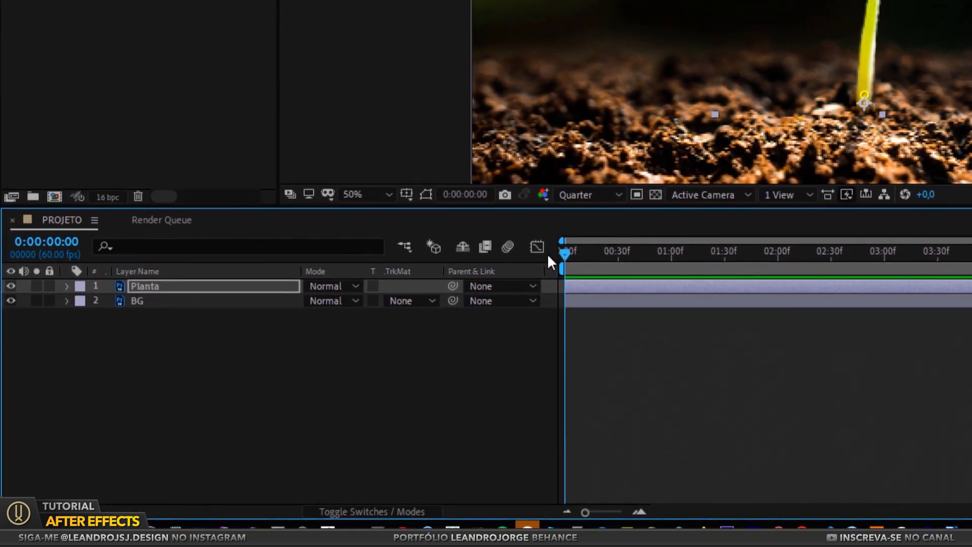
drag(333, 375, 310, 377)
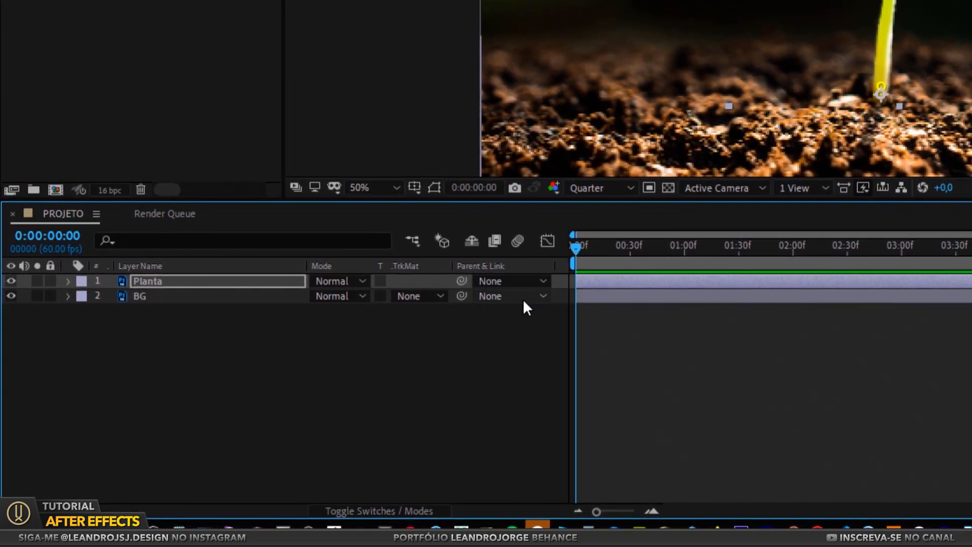
key(u)
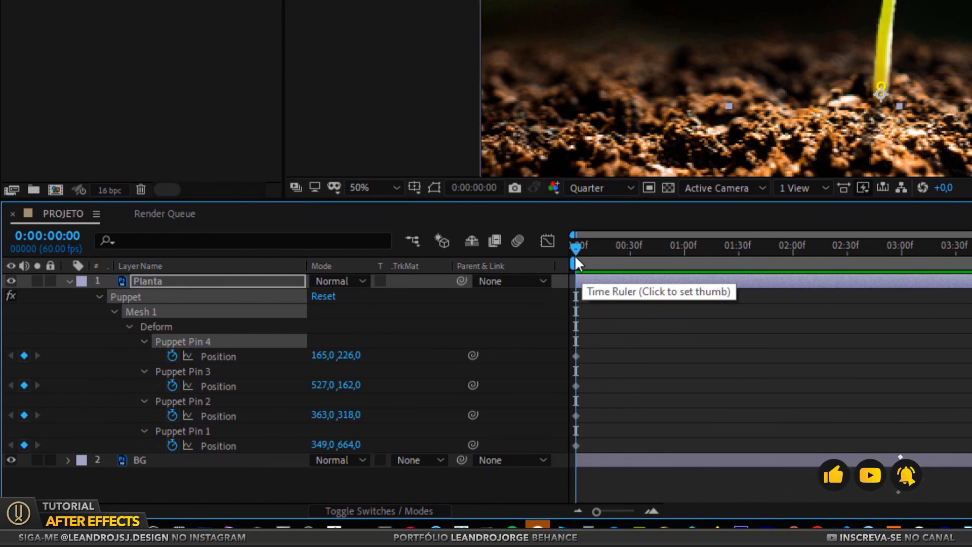
drag(573, 247, 683, 258)
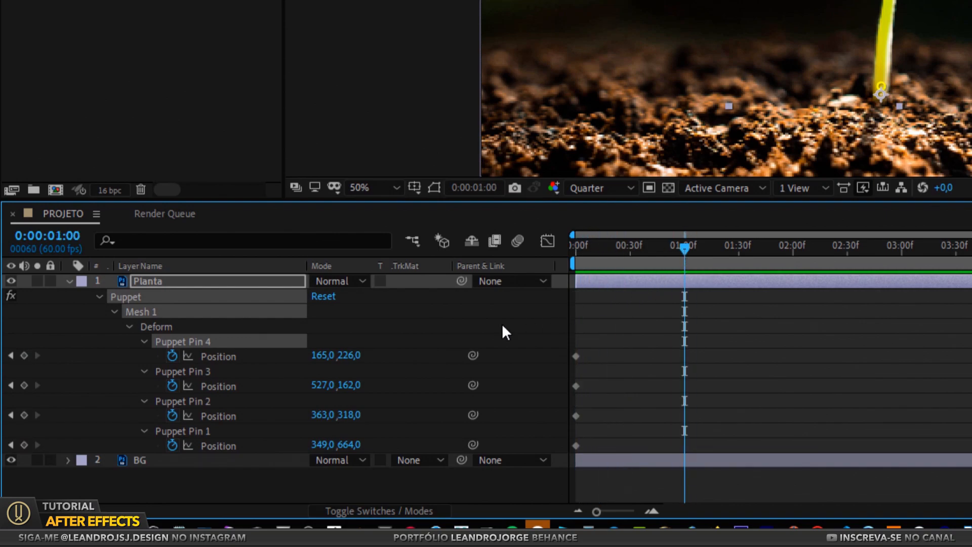
click(23, 355)
click(23, 385)
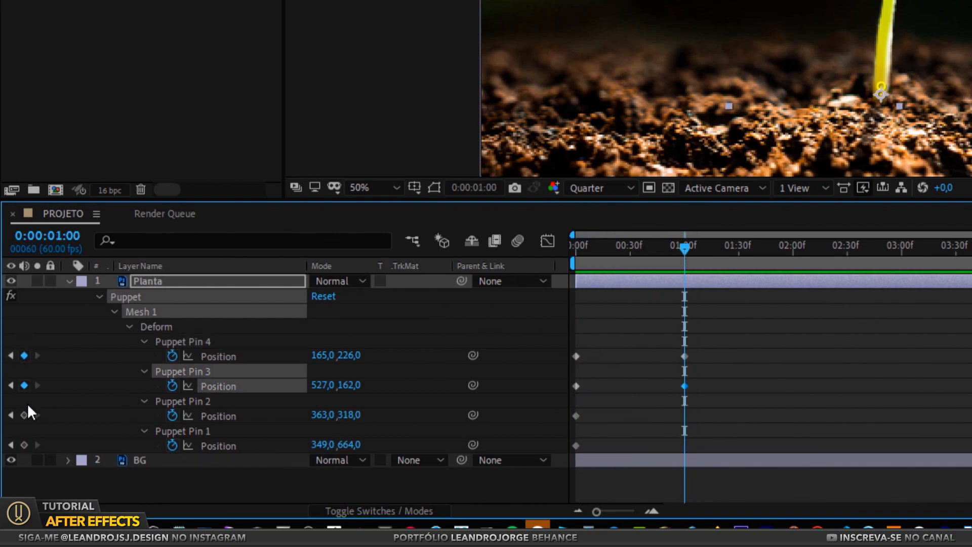
click(24, 415)
click(24, 445)
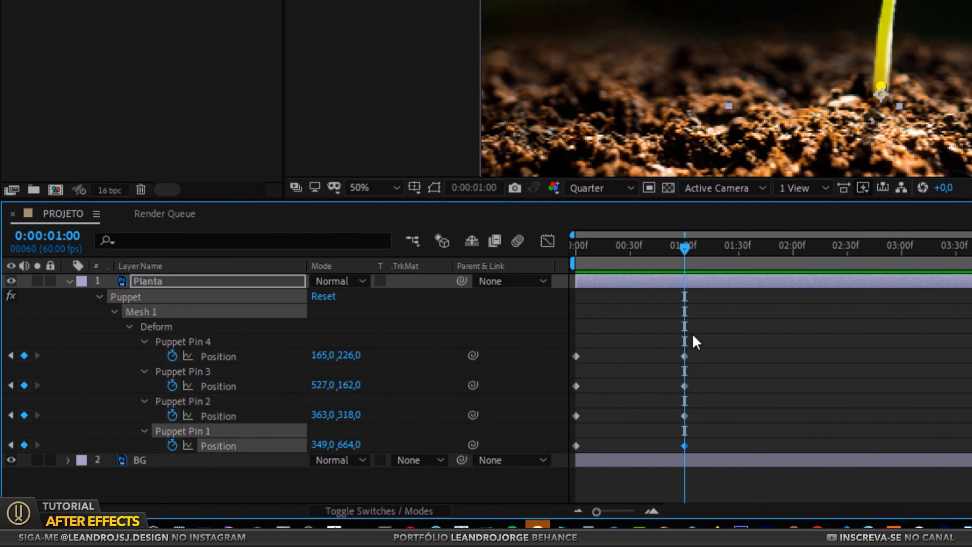
At 0:00:00:31, move the right leaf's pin to 553, 222, the left leaf's pin to 205, 184 and the stem-top pin to 359, 318
drag(679, 248, 632, 244)
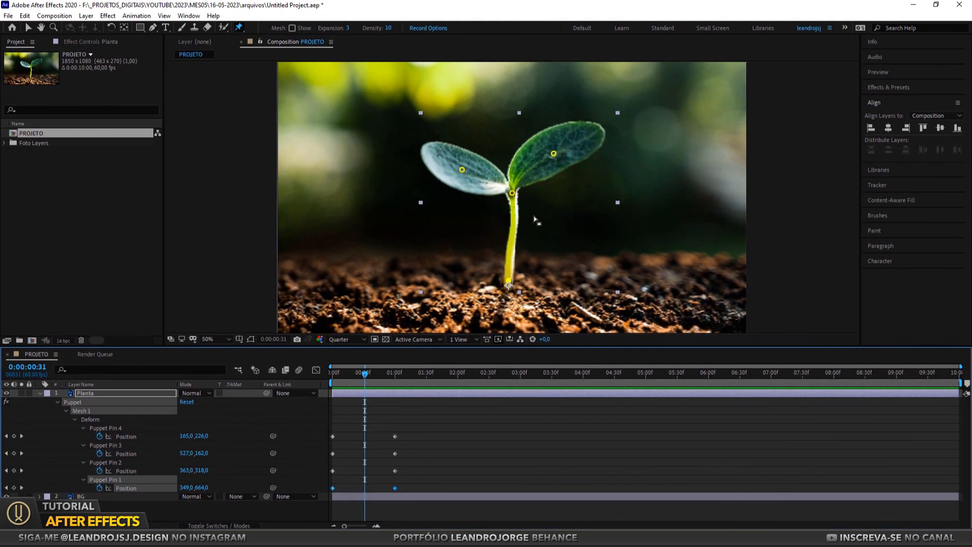
drag(554, 153, 560, 169)
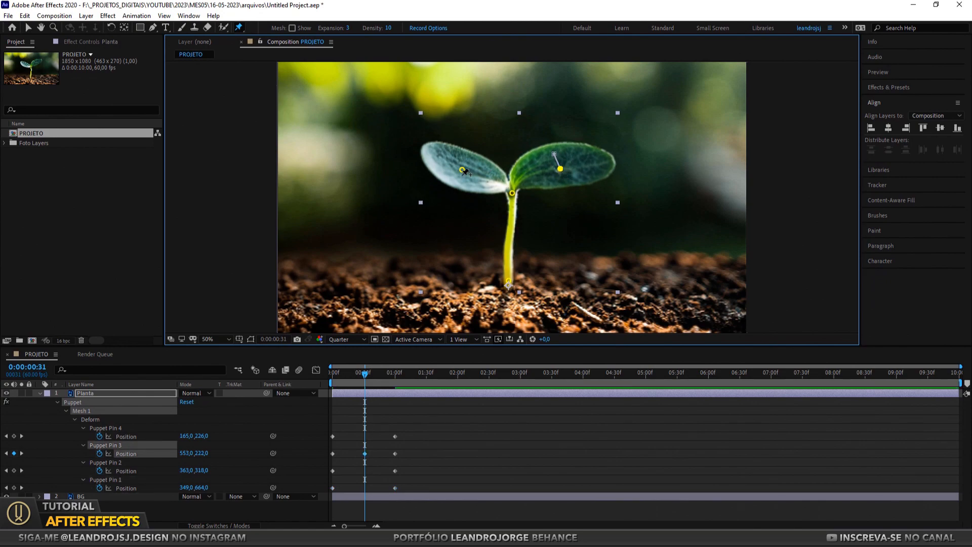
drag(460, 172, 471, 163)
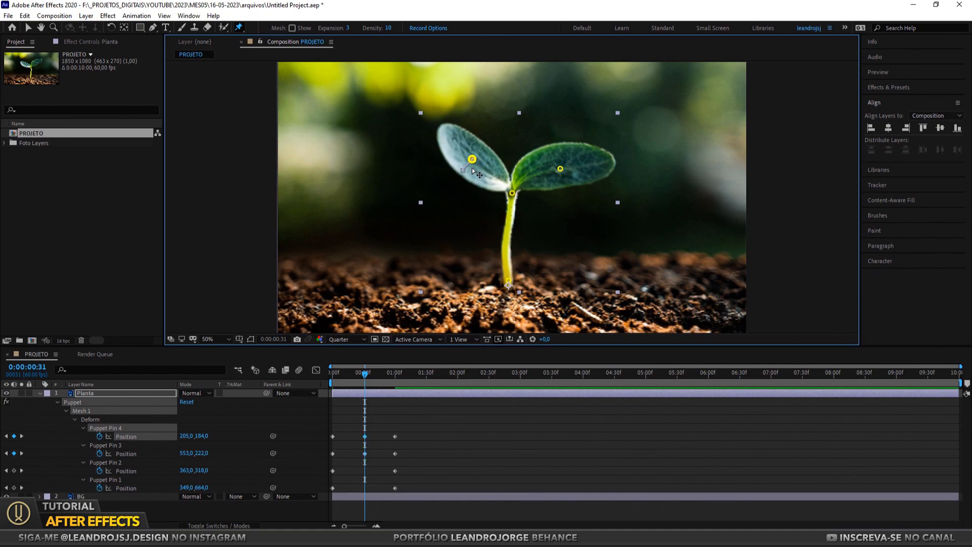
drag(511, 194, 510, 194)
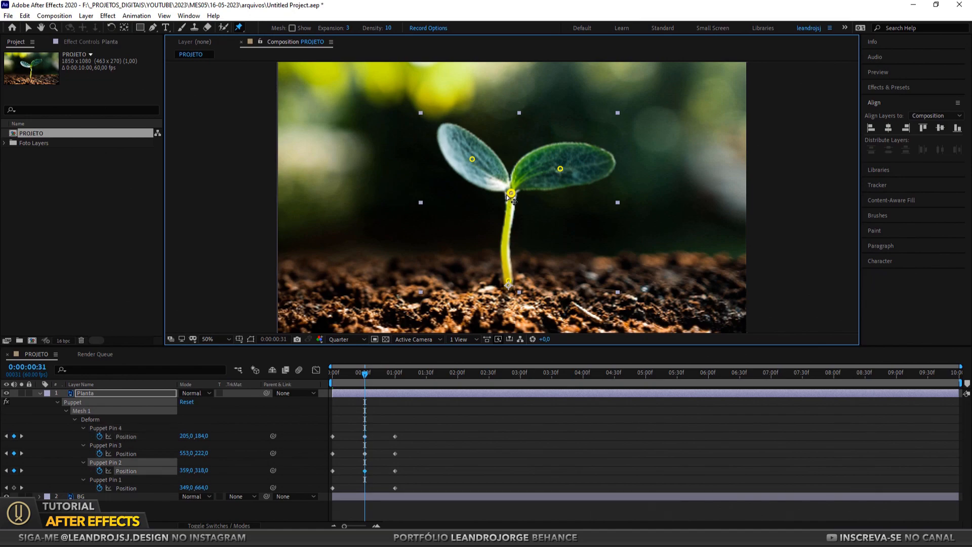
mouse_move(365, 378)
mouse_down()
mouse_move(308, 378)
mouse_move(405, 378)
mouse_move(317, 375)
mouse_move(397, 380)
mouse_move(320, 376)
mouse_move(395, 387)
mouse_move(363, 380)
mouse_up()
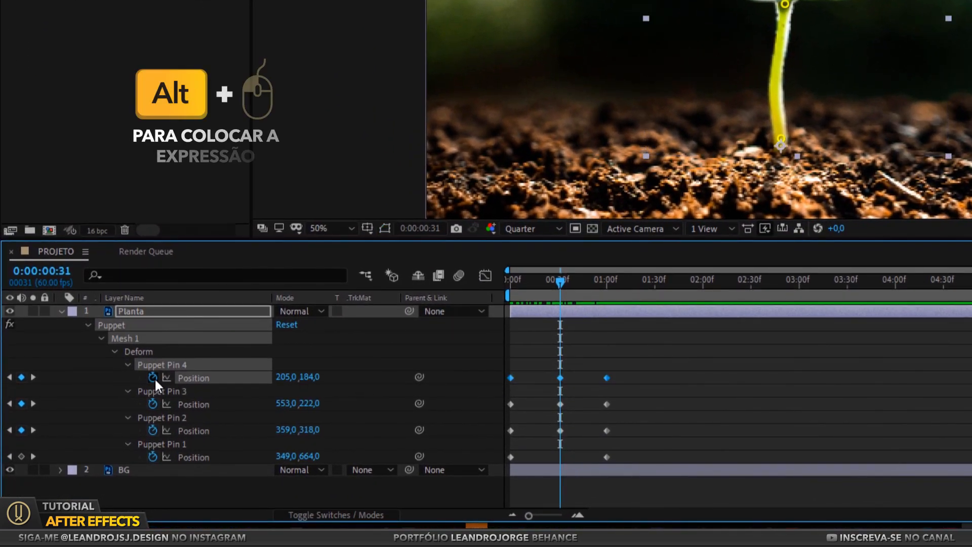
Add the expression loopOut("cycle") to Puppet Pin 4's Position
alt+click(104, 431)
text(lo)
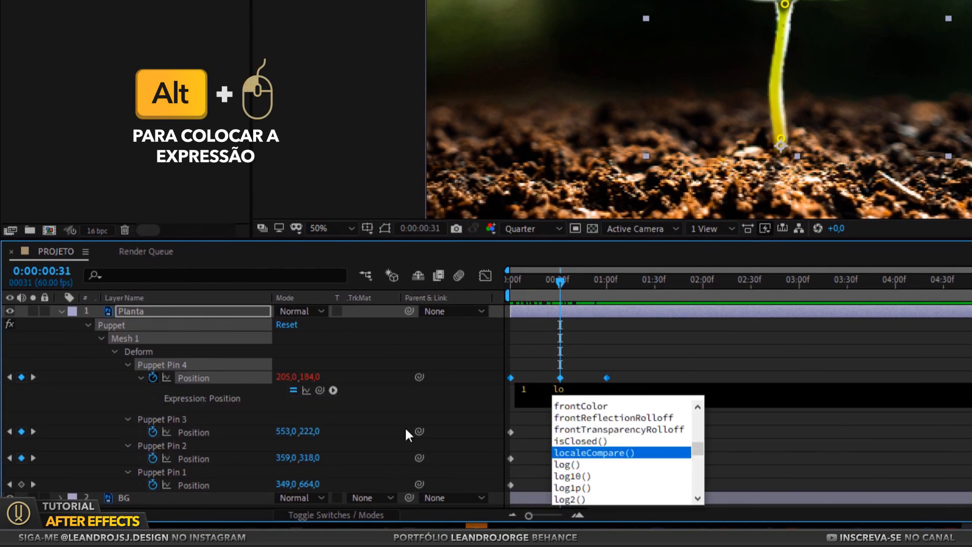
text(op)
key(Down)
key(Down)
key(Return)
text(")
key(Down)
key(Return)
drag(645, 421, 499, 443)
Add the expression loopOut("cycle") to Puppet Pin 3's Position
alt+click(153, 433)
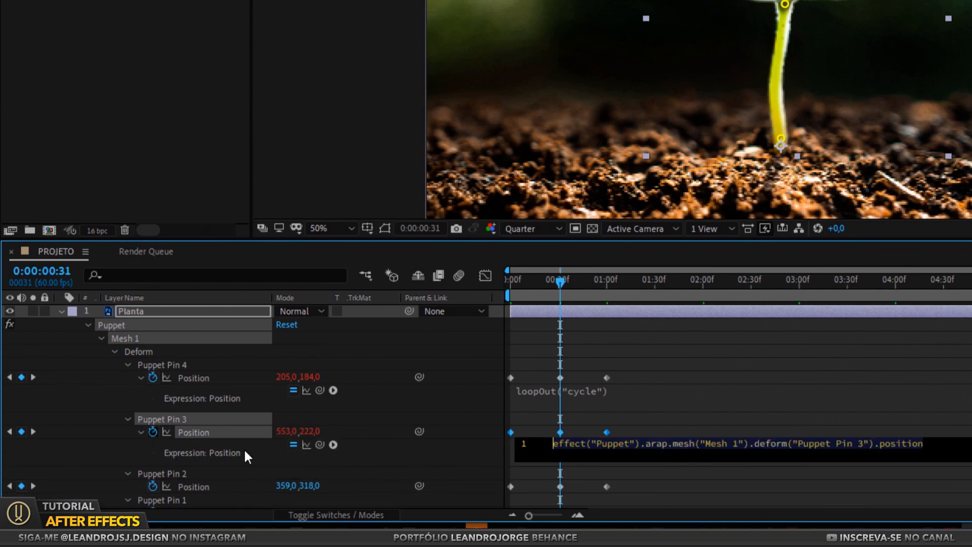
text(loop)
key(Down)
key(Down)
key(Return)
text(")
key(Down)
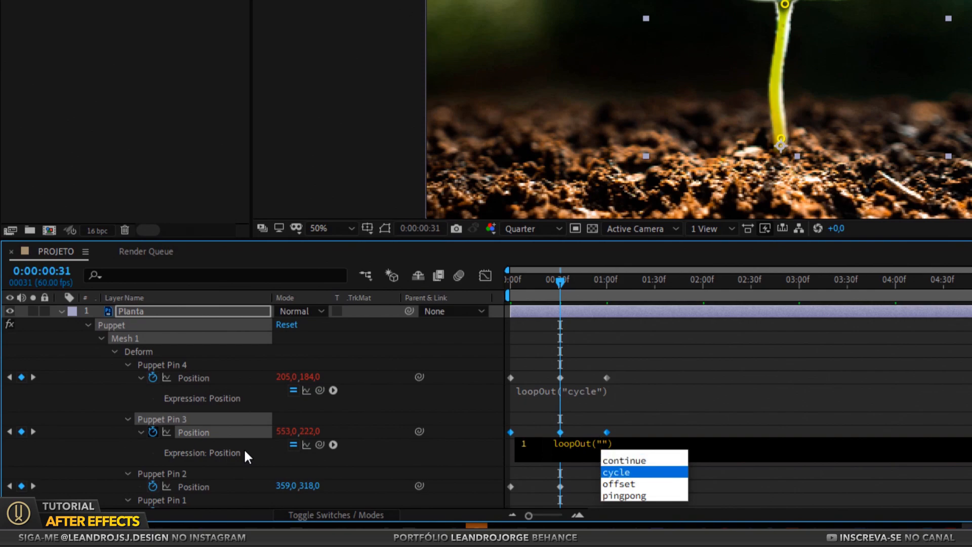
key(Return)
click(245, 452)
Add the expression loopOut("cycle") to Puppet Pin 2's Position
scroll(626, 445, down, 1)
drag(628, 468, 508, 462)
alt+click(153, 460)
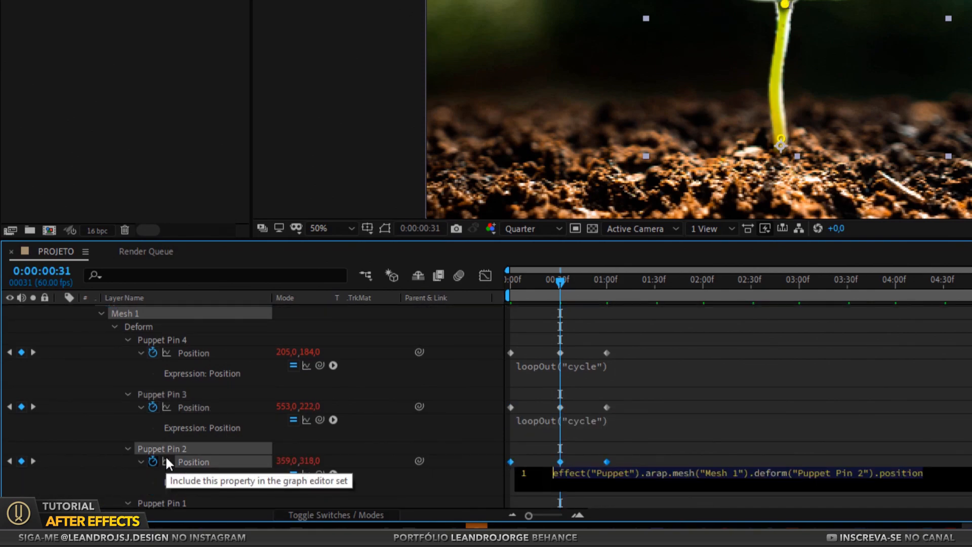
text(loop)
key(Down)
key(Down)
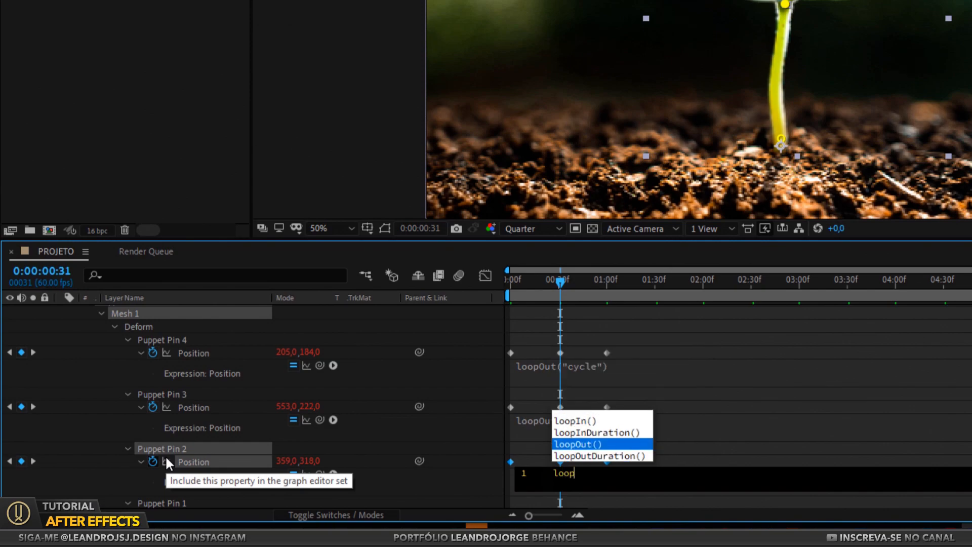
key(Return)
text(")
key(Down)
key(Return)
scroll(645, 460, down, 2)
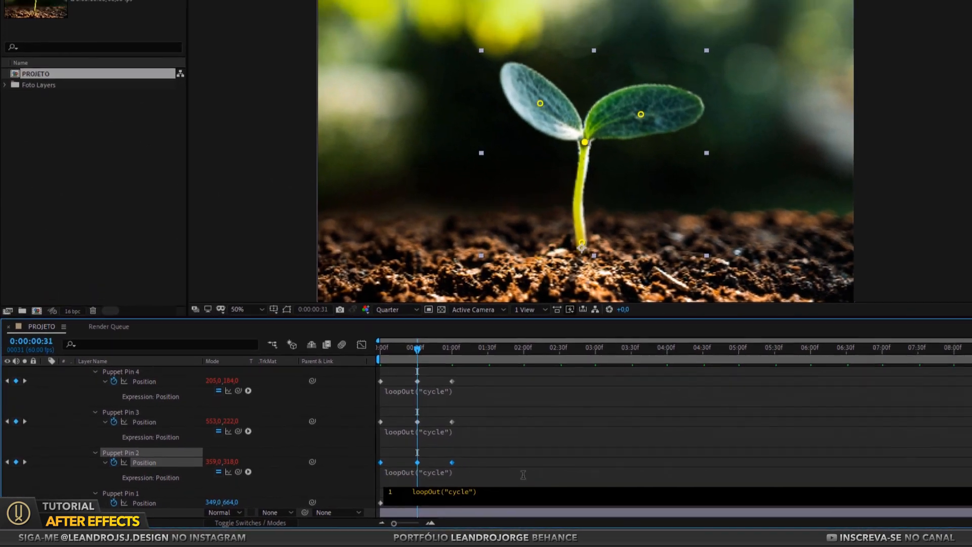
click(788, 439)
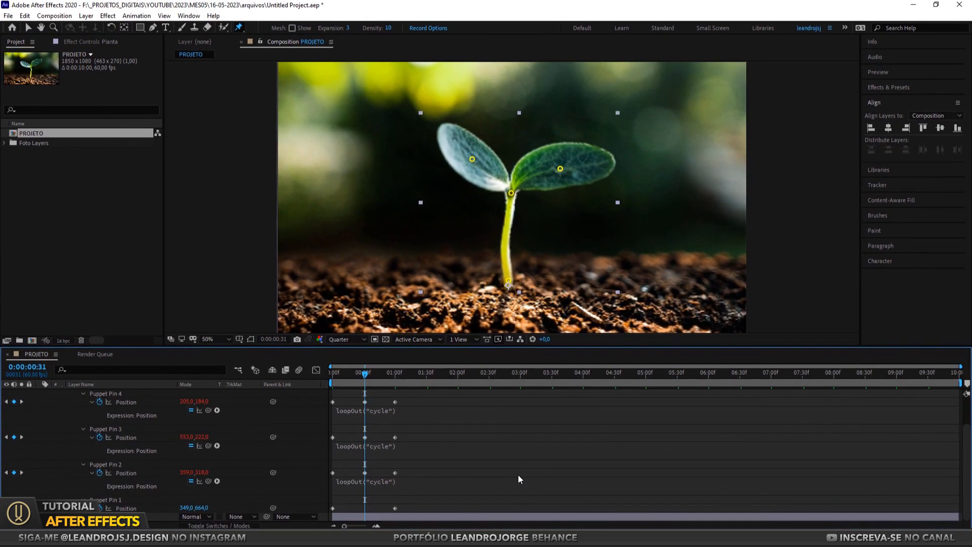
Preview the looping plant animation from the start of the composition
scroll(509, 482, up, 2)
drag(365, 374, 332, 383)
key(space)
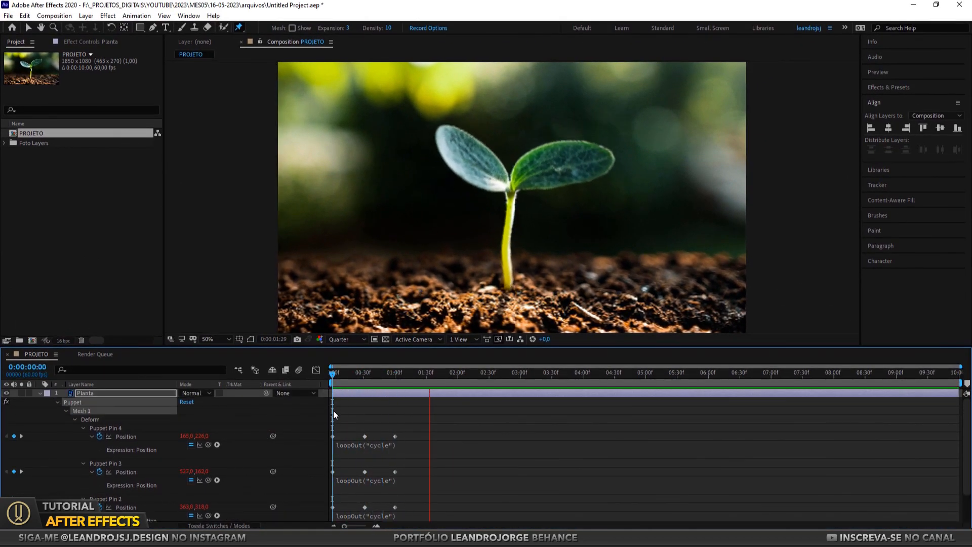
key(space)
Slow the sway by moving the puppet pins' last keyframes to 0:00:02:30 and their middle keyframes to about halfway before it
drag(426, 425, 387, 506)
drag(393, 402, 494, 509)
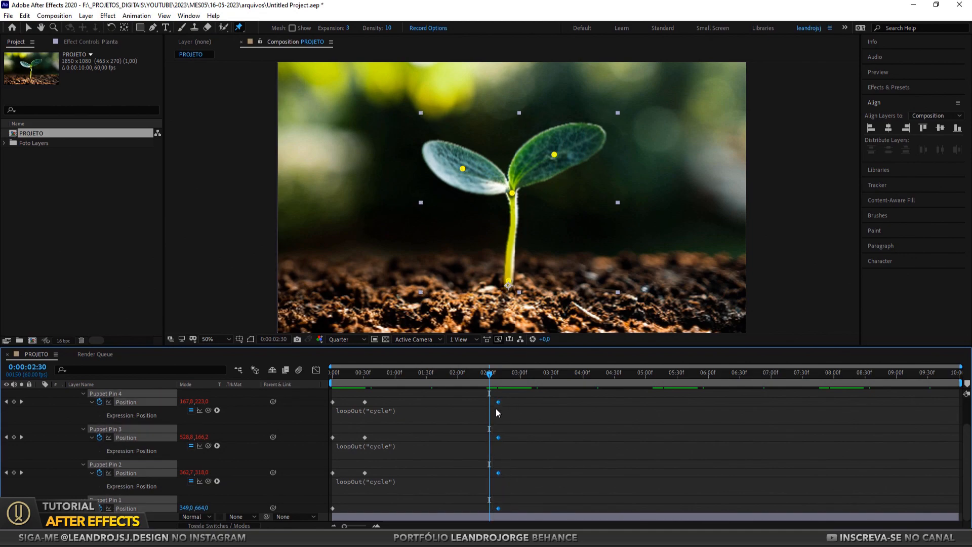
drag(496, 401, 489, 406)
drag(399, 391, 352, 488)
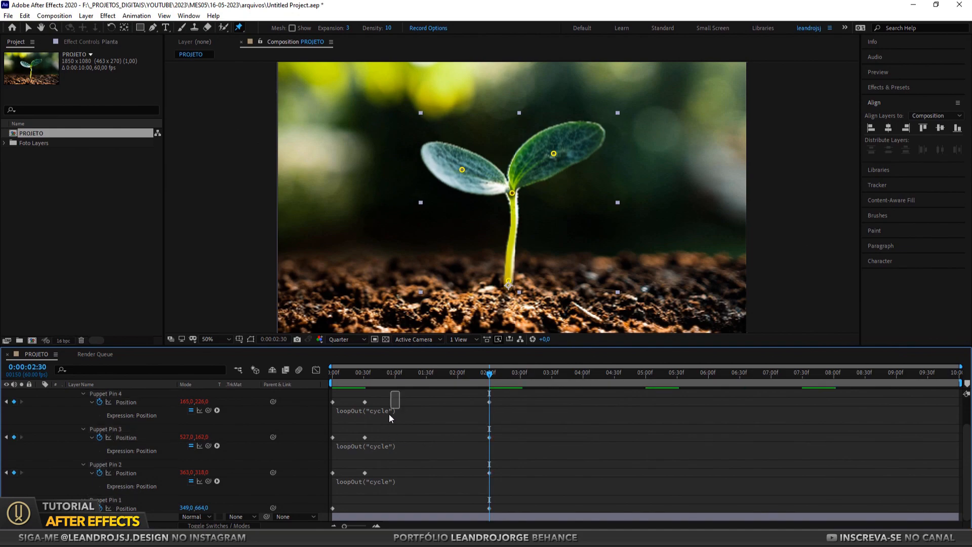
drag(365, 401, 409, 408)
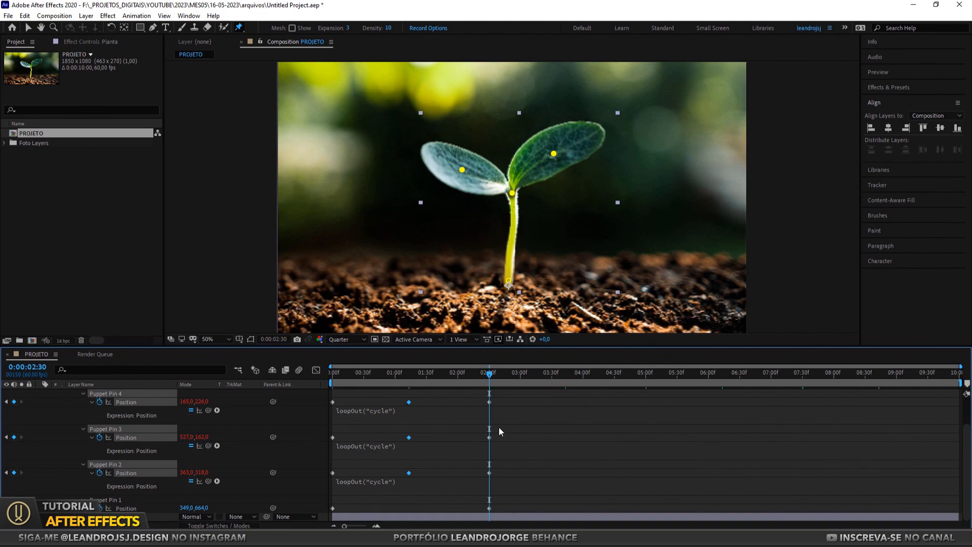
Preview the slowed plant sway from the start of the composition
key(space)
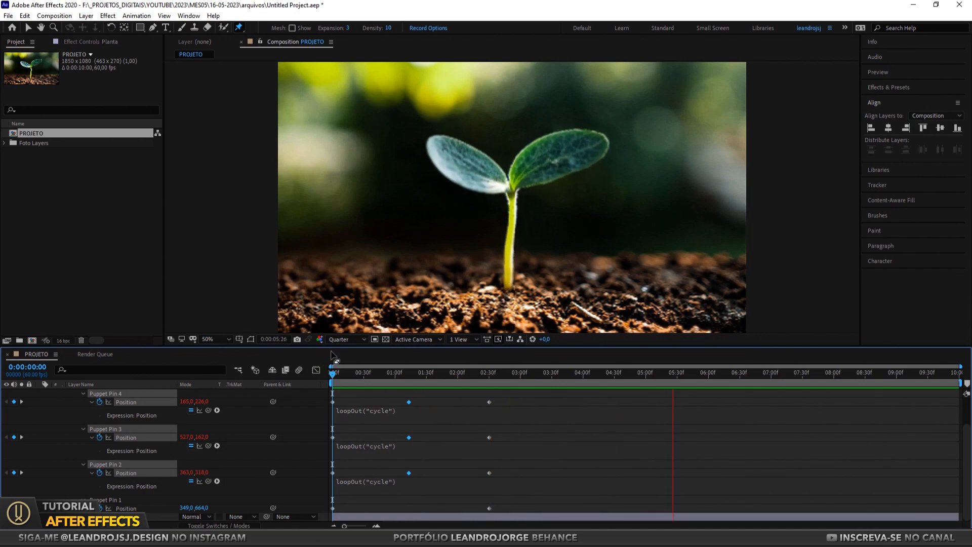
key(space)
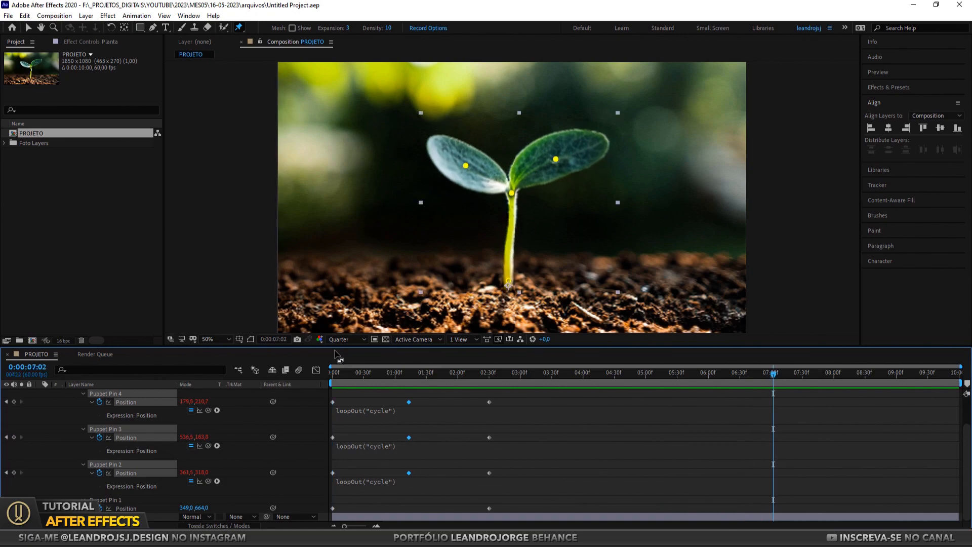
Apply Easy Ease to all the puppet pins' Position keyframes and preview the smoothed sway from the start
drag(514, 398, 413, 412)
drag(315, 452, 314, 516)
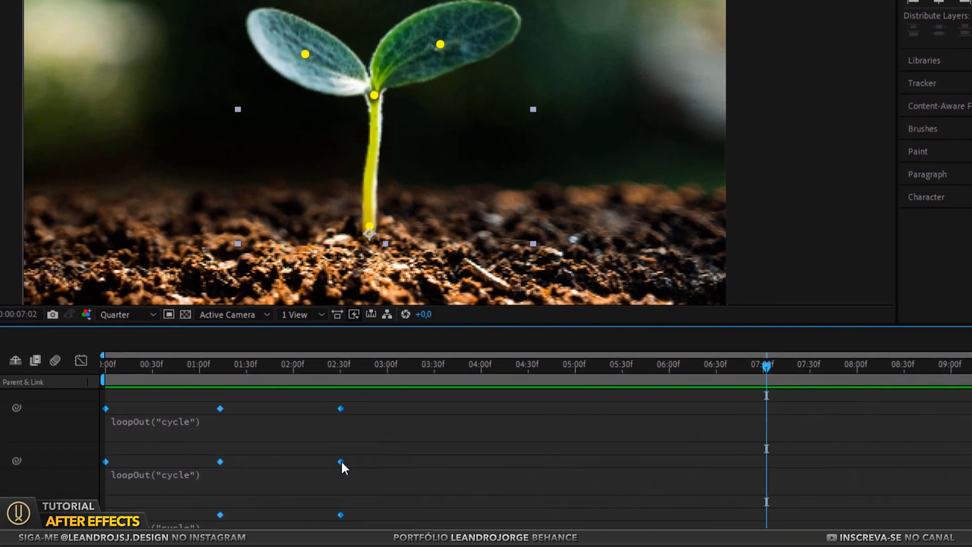
right_click(489, 437)
mouse_move(353, 451)
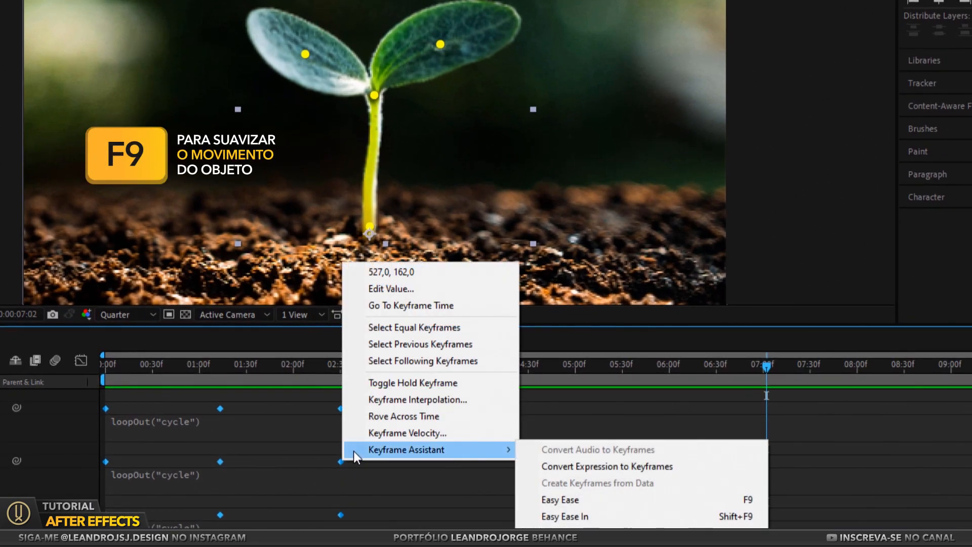
click(583, 499)
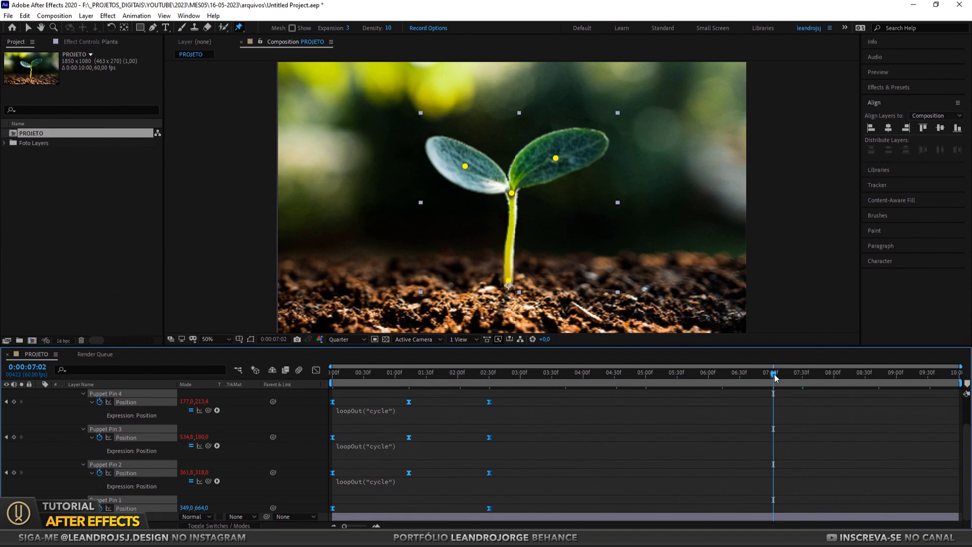
key(space)
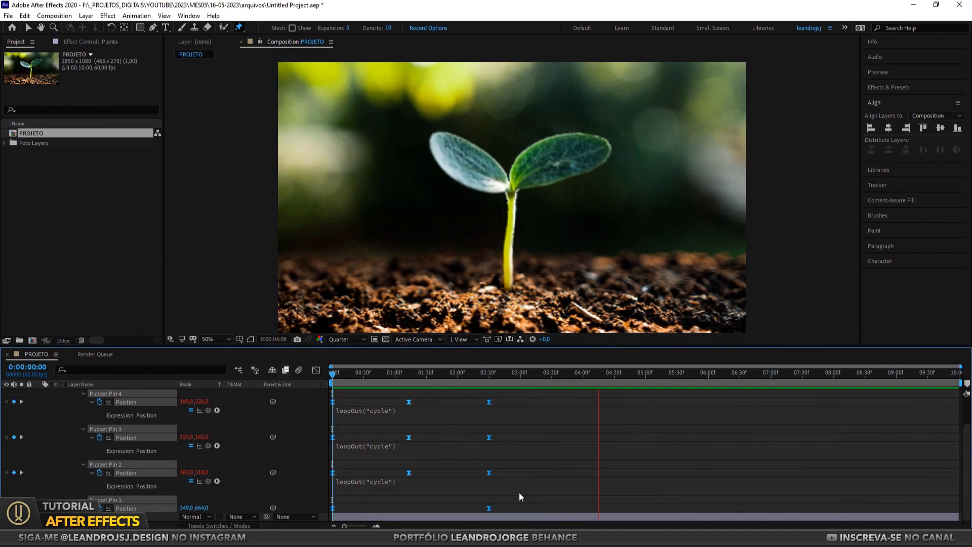
key(space)
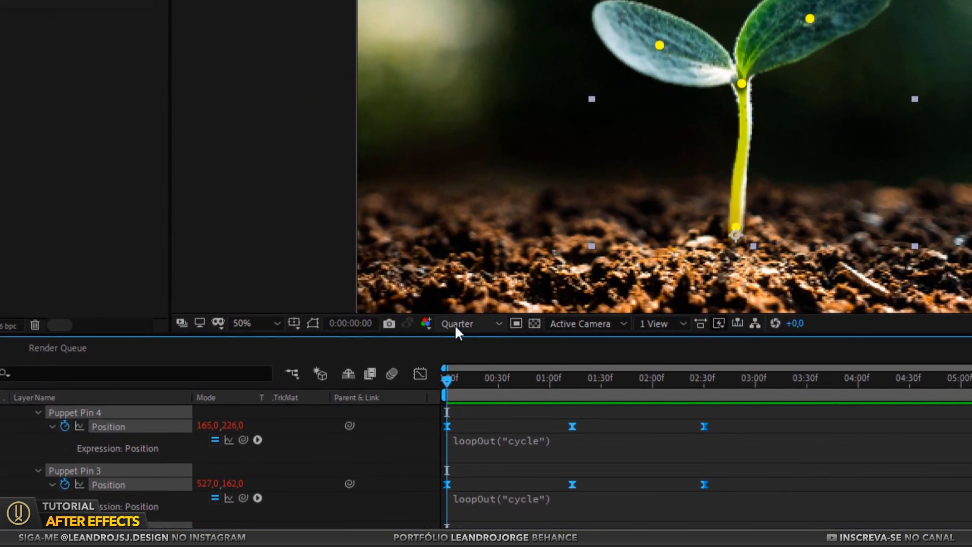
Set the composition's preview resolution to Full and play the animation from the start
click(454, 324)
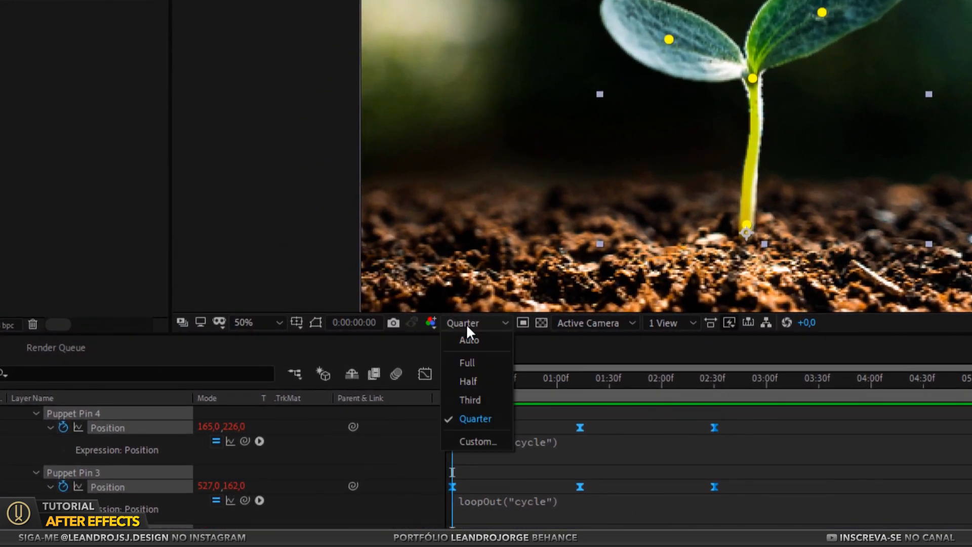
click(464, 361)
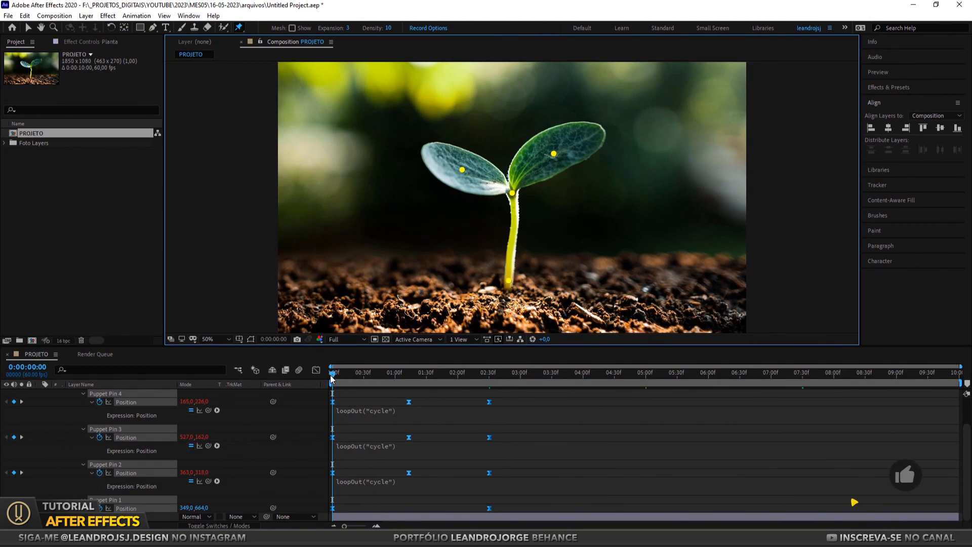
key(space)
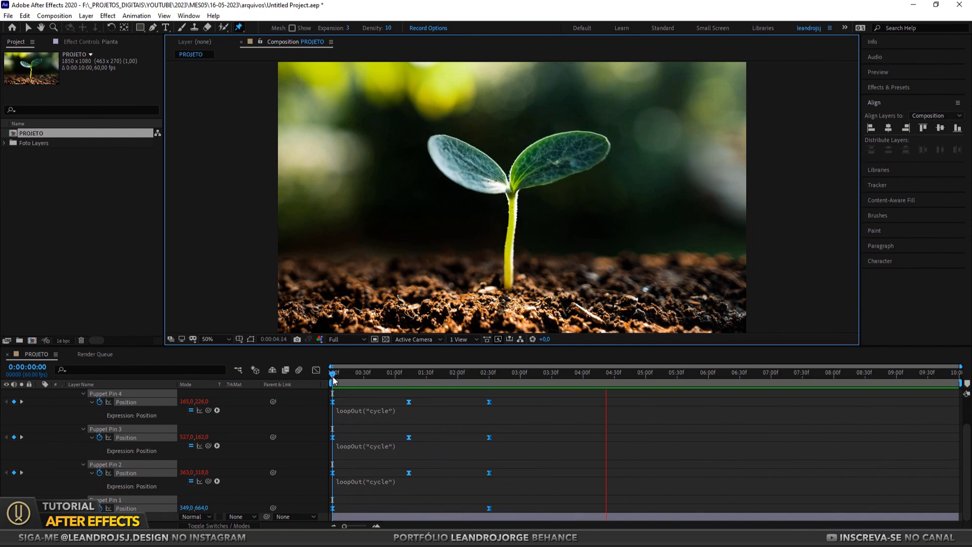
key(space)
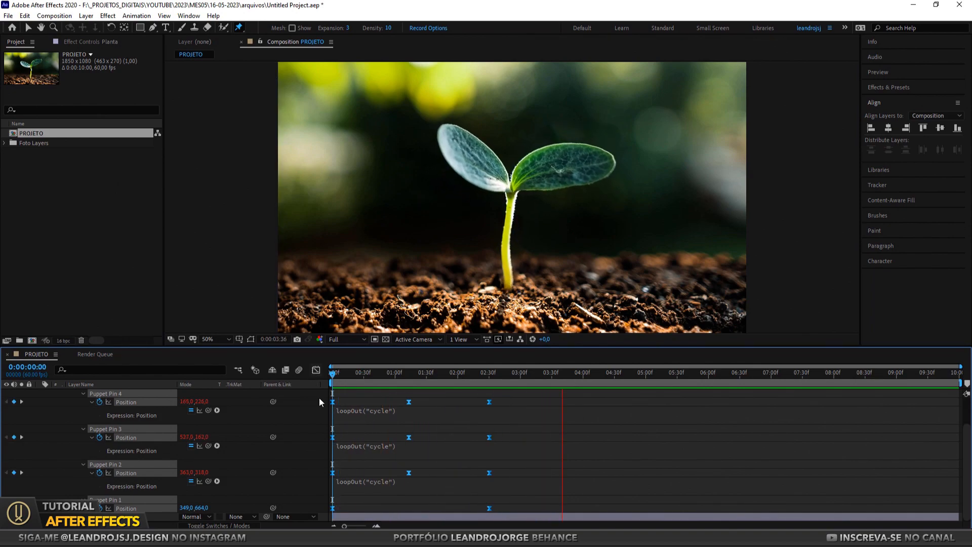
key(space)
Collapse the Planta layer's properties in the timeline and deselect all layers
scroll(187, 412, up, 2)
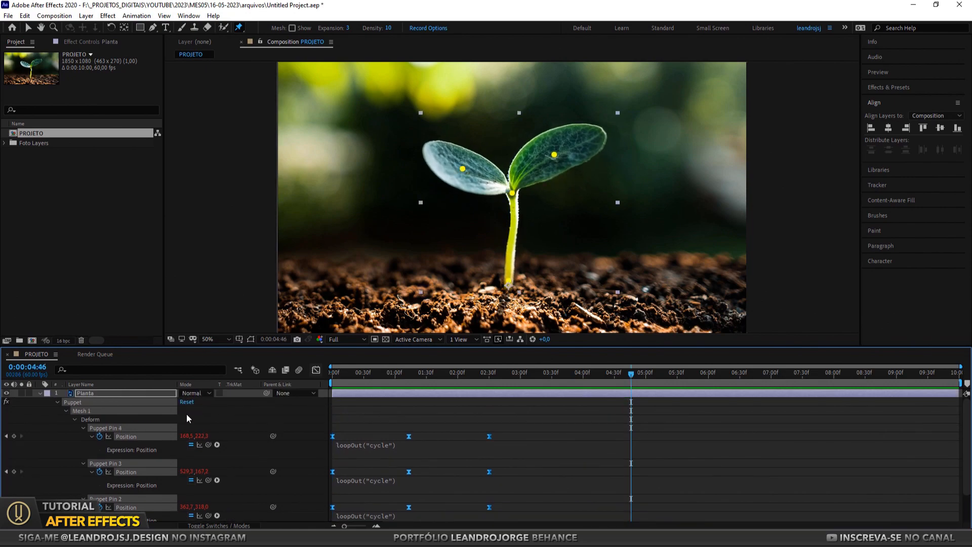
click(40, 392)
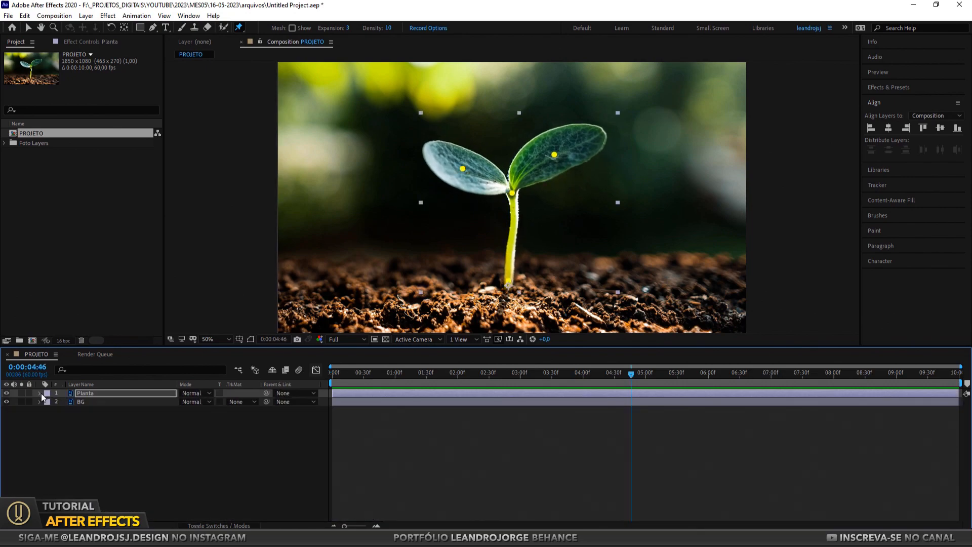
click(130, 403)
click(115, 415)
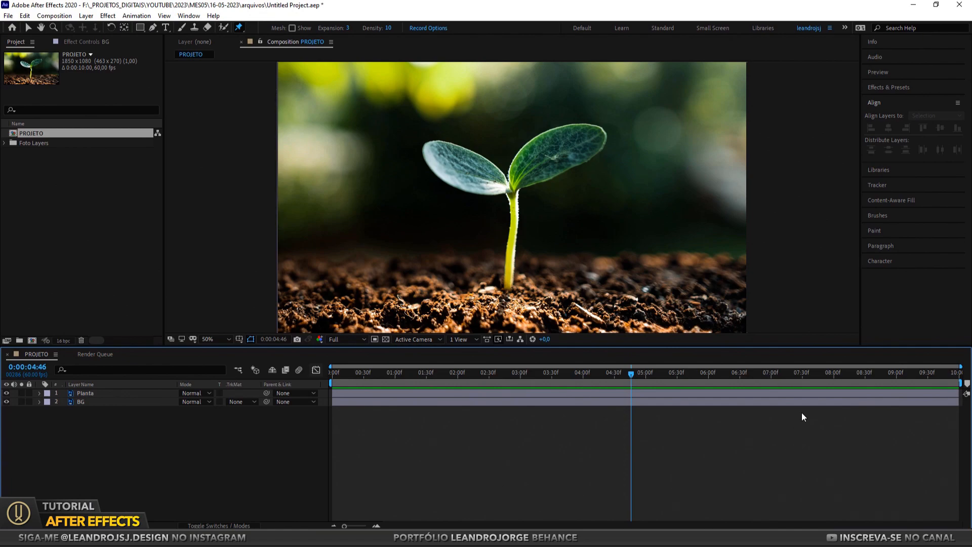